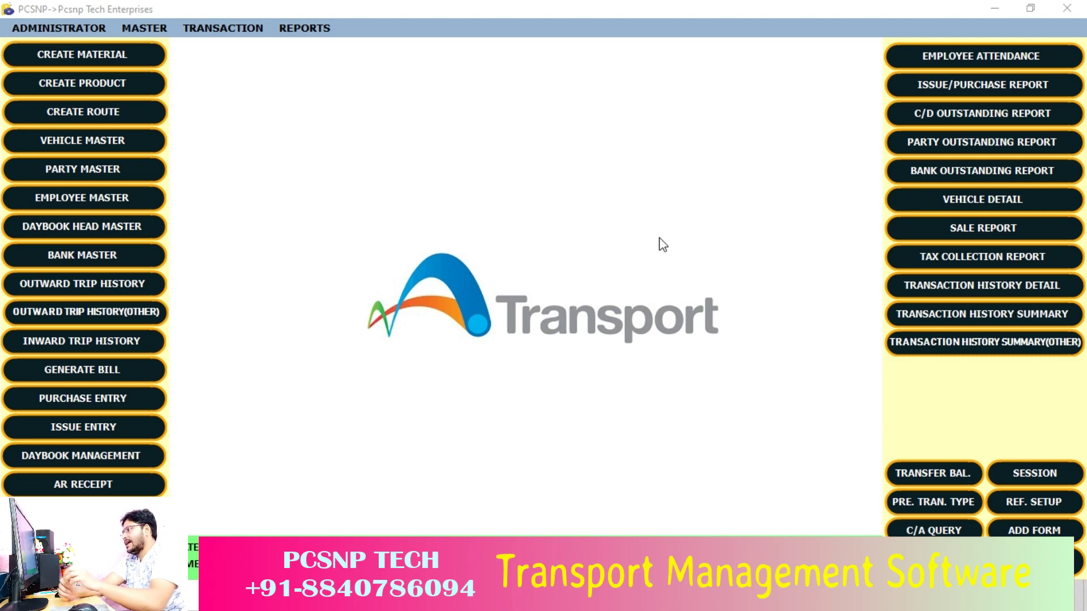
- Open a new bill for the firm Pcsnp Tech Enterprises and choose the first listed creditor party as the bill-to party
click(120, 372)
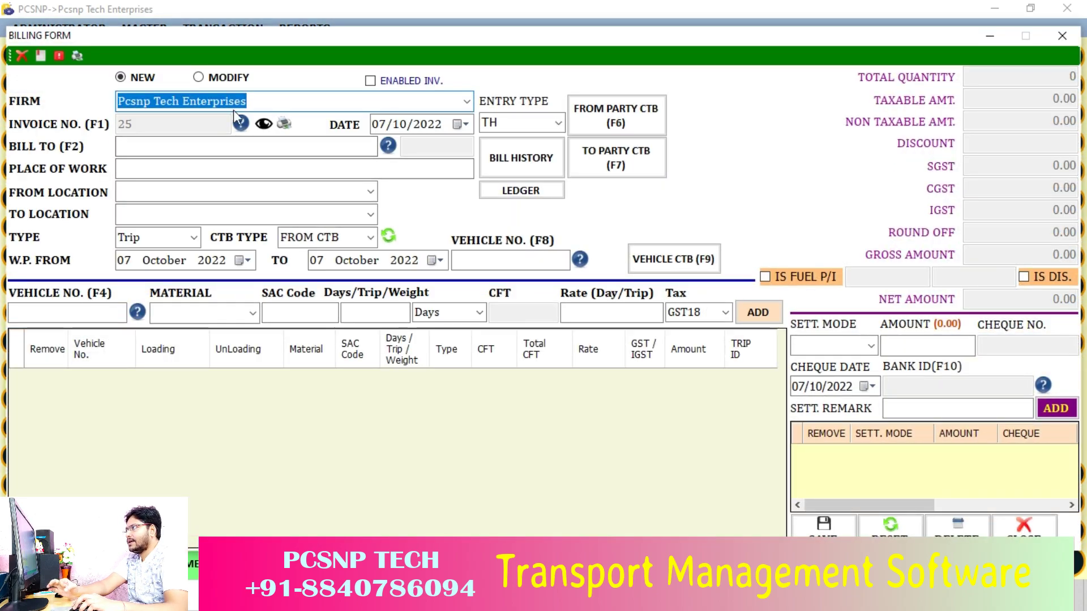
click(264, 103)
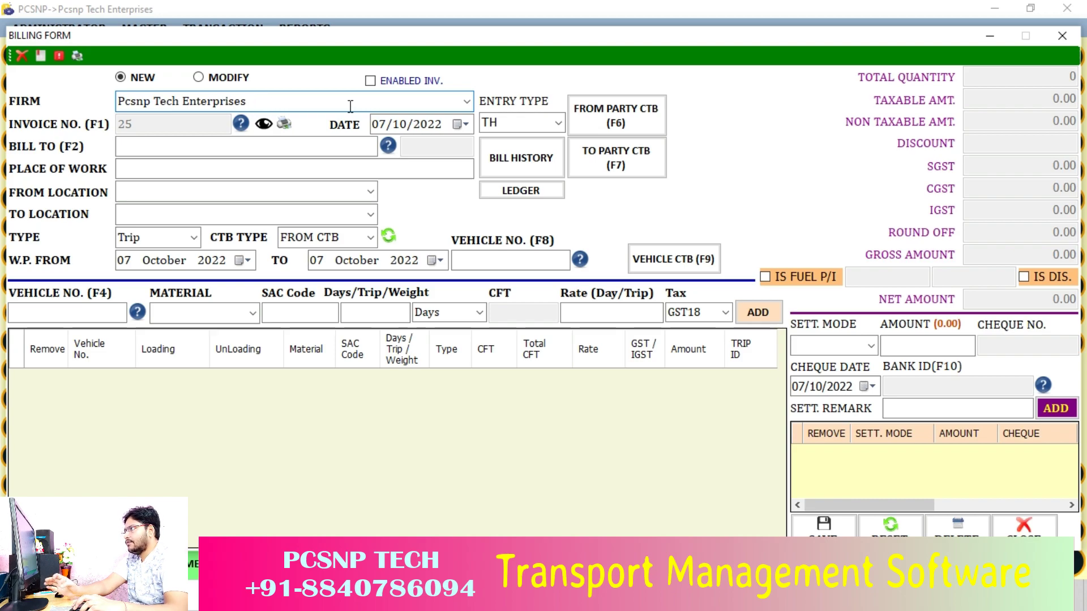
click(464, 103)
click(465, 103)
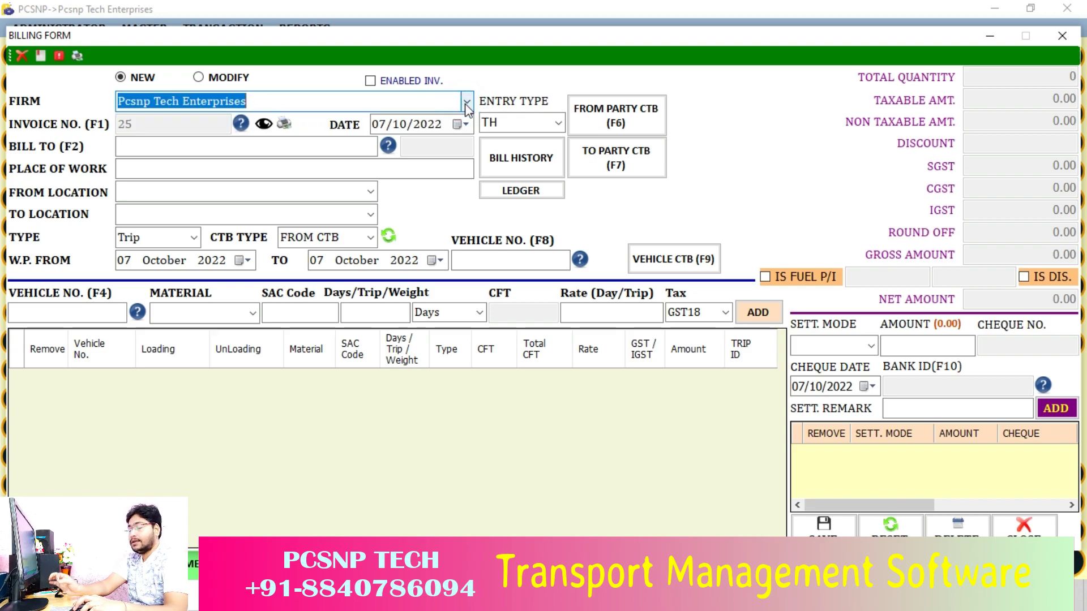
click(260, 104)
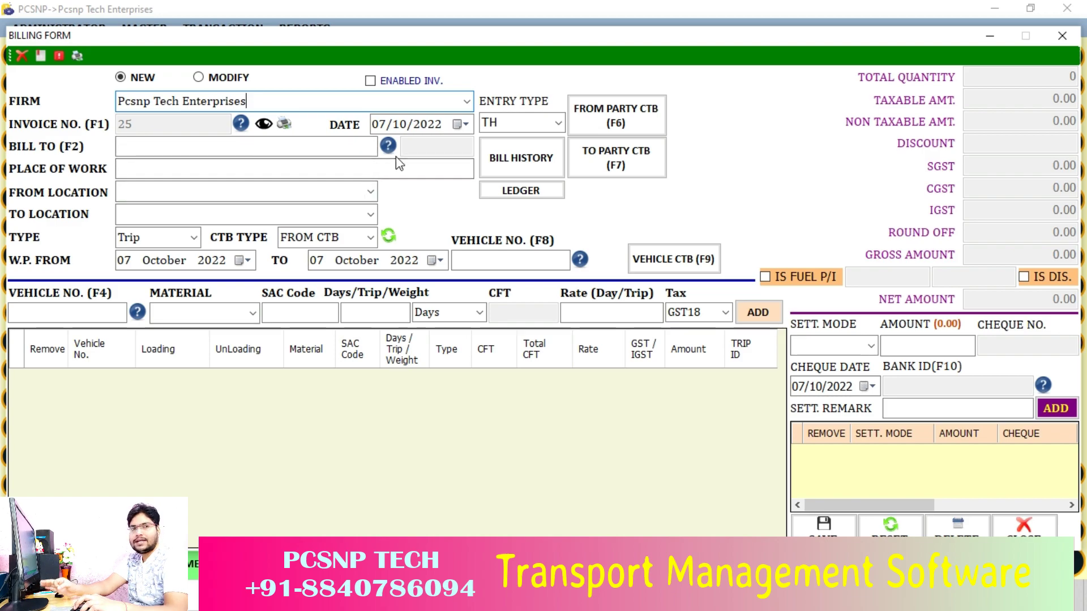
click(380, 131)
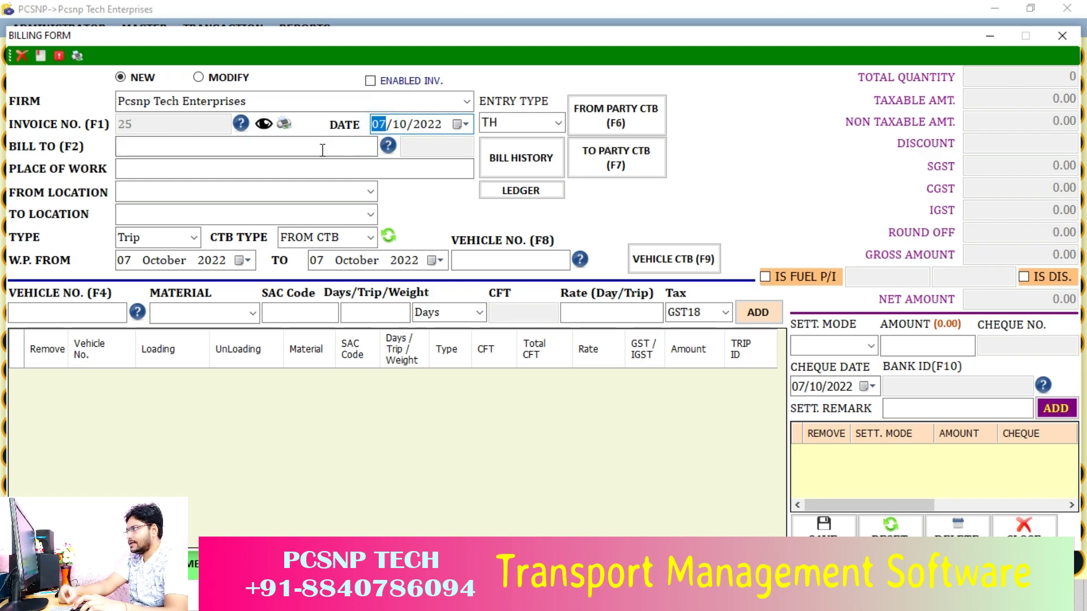
click(378, 146)
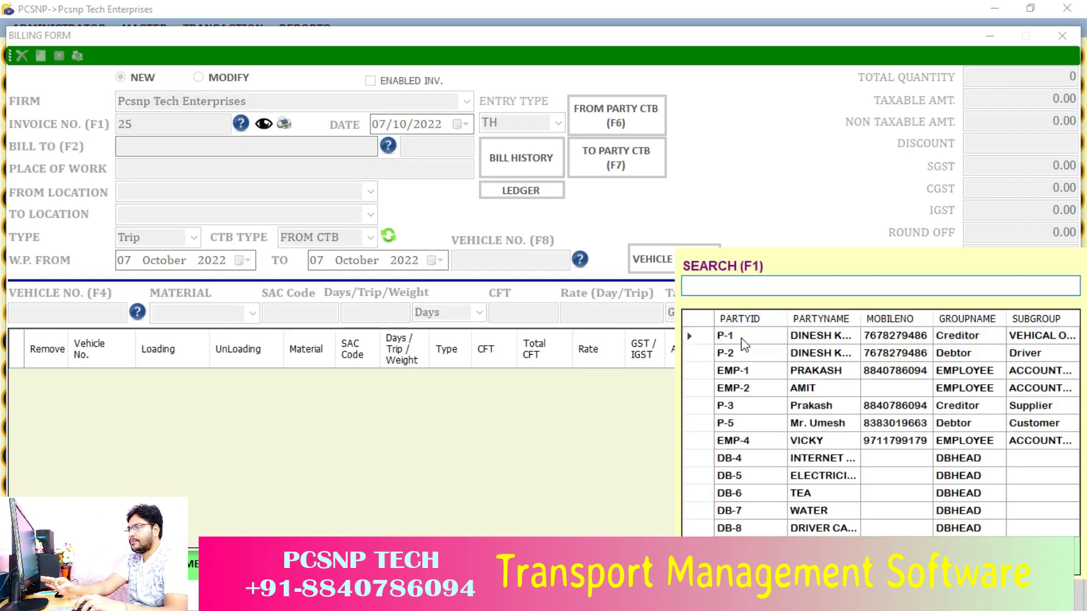
double_click(743, 338)
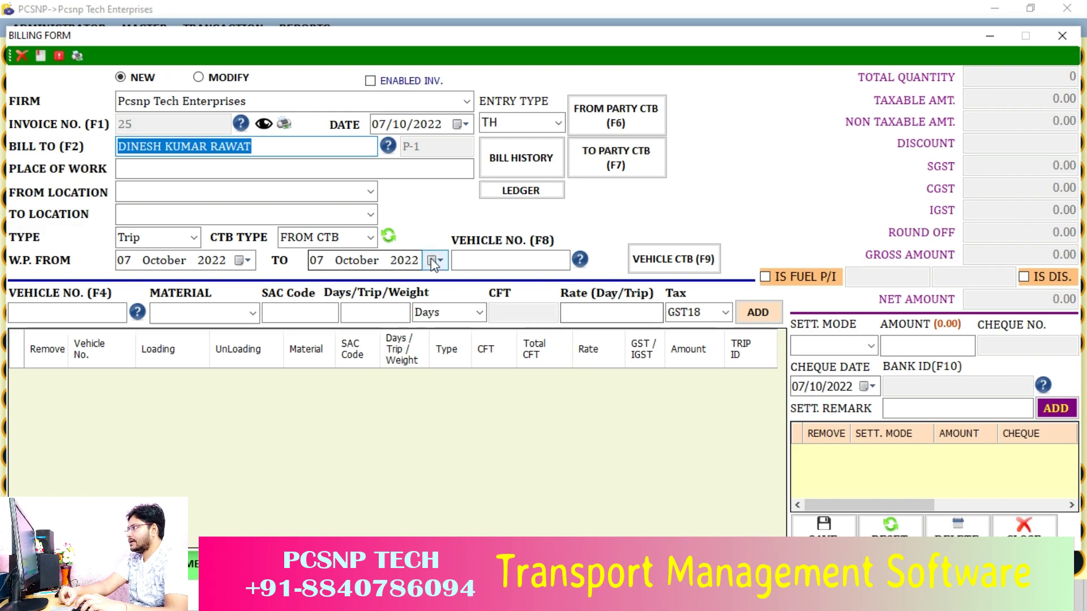
- Enter Burari Santnagar as the bill's place of work and choose Trip as the billing type
click(343, 170)
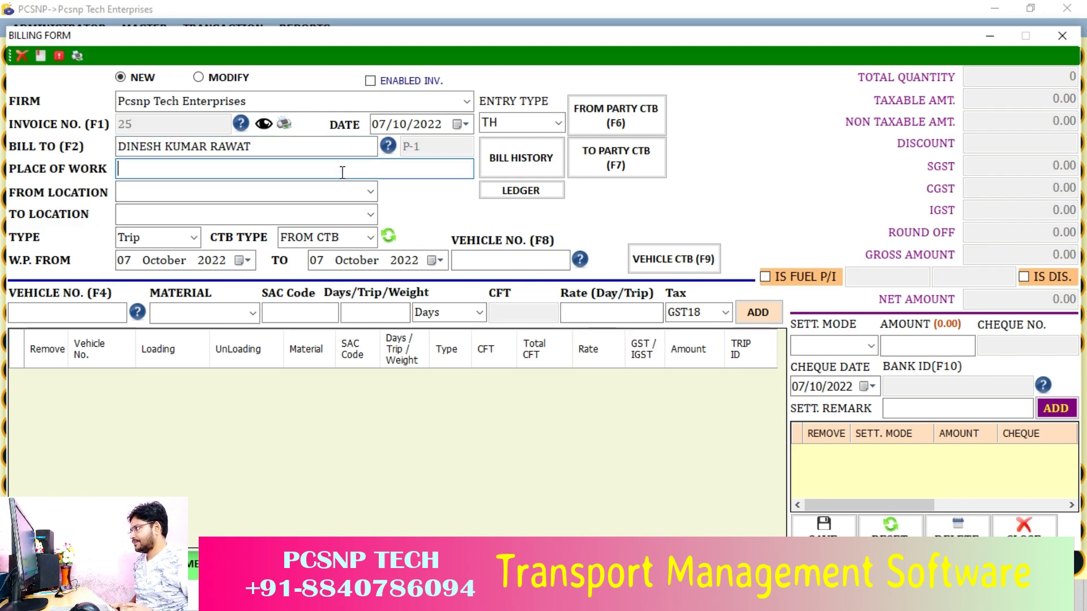
text(Burari S)
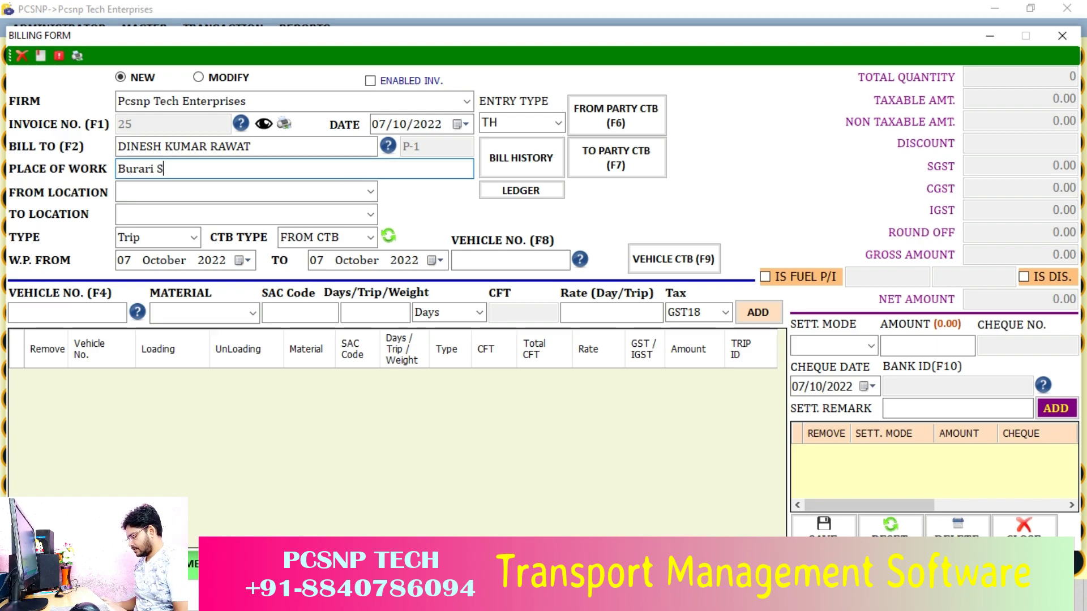
text(antnagar)
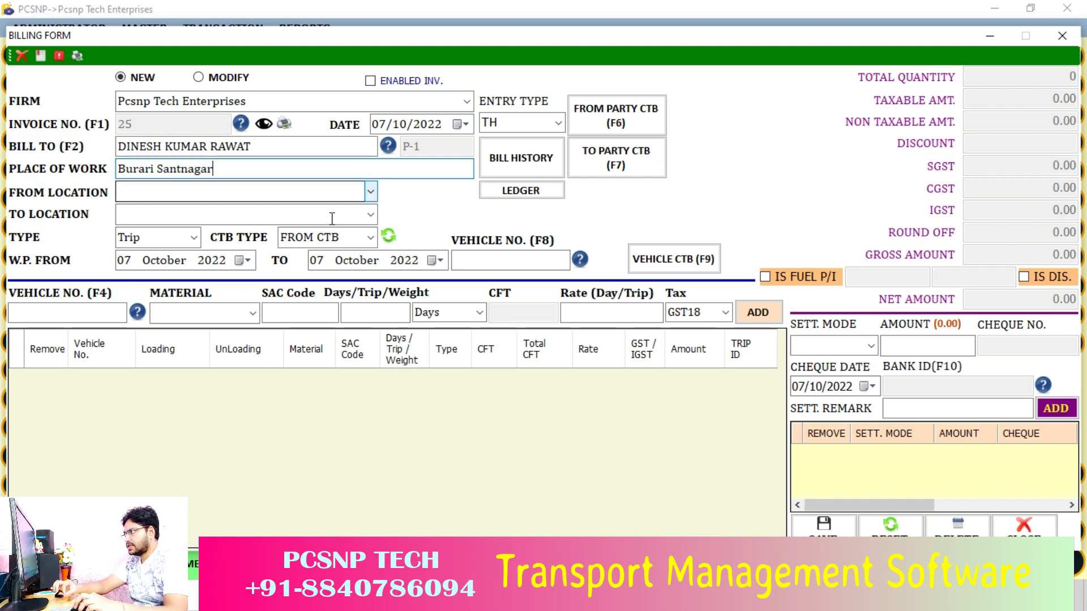
click(194, 238)
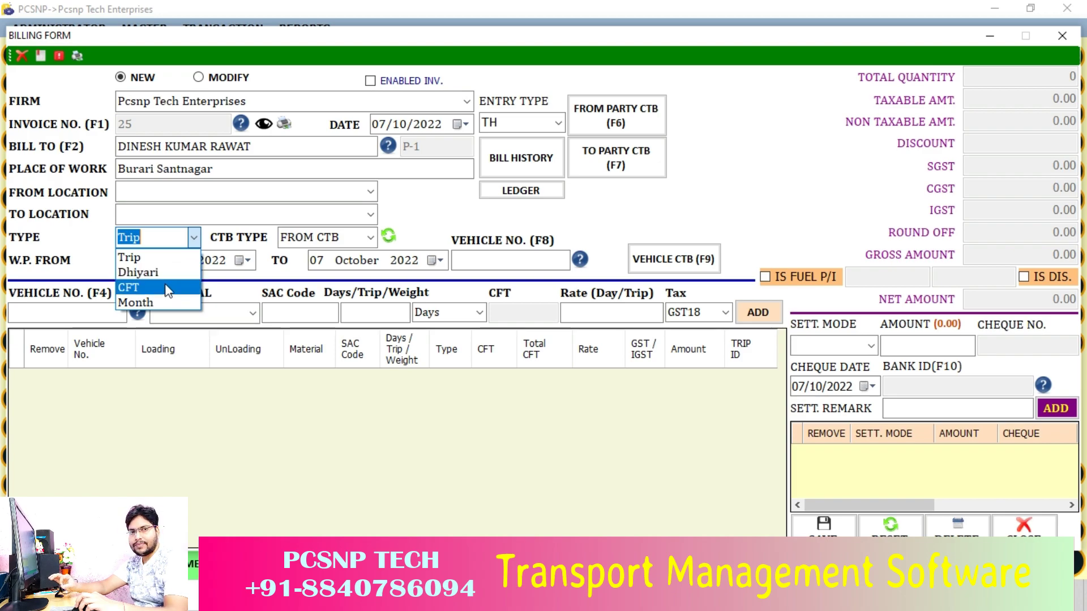
click(152, 257)
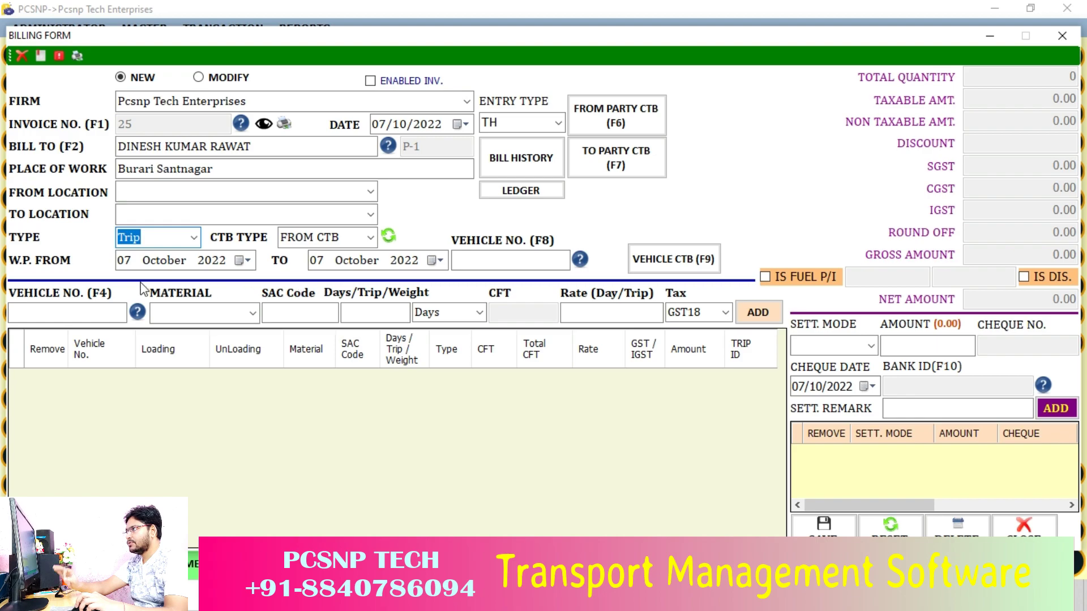
- Set the start of the bill's working period to 01 September 2022
click(127, 268)
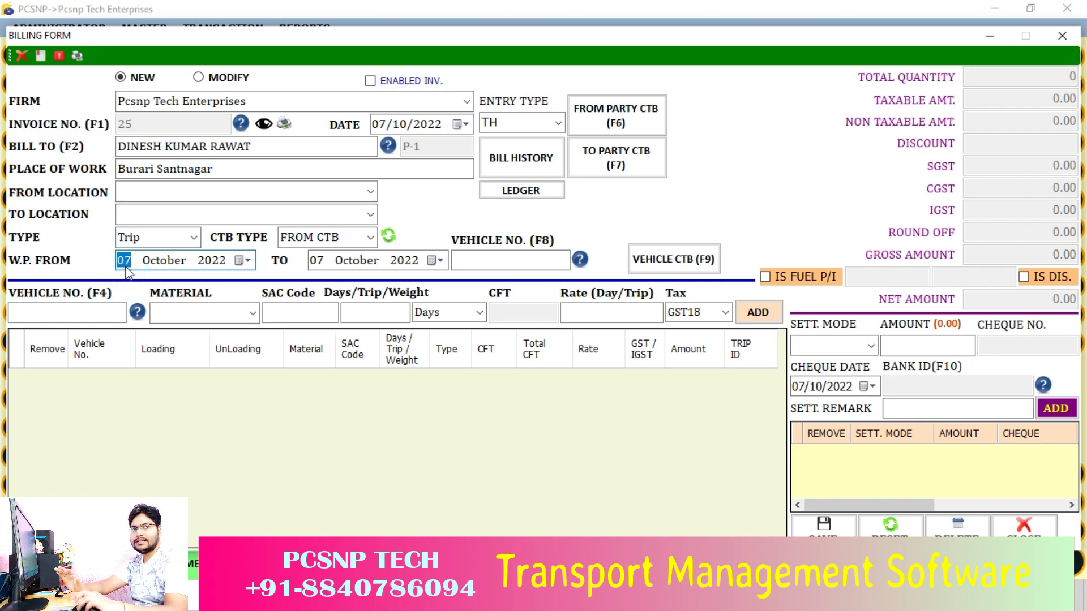
text(01)
key(Right)
text(08)
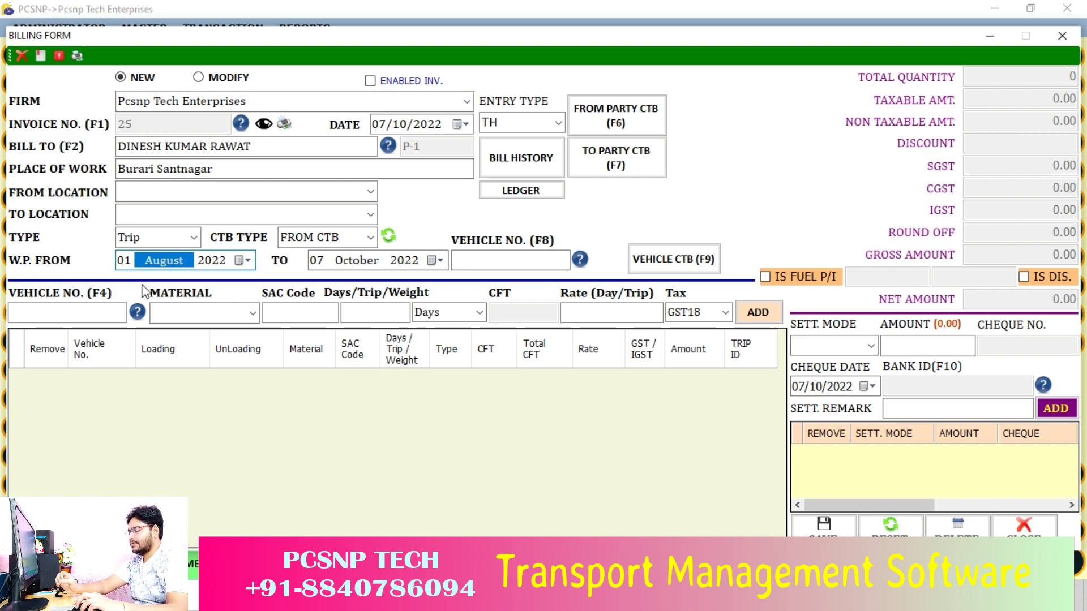
text(09)
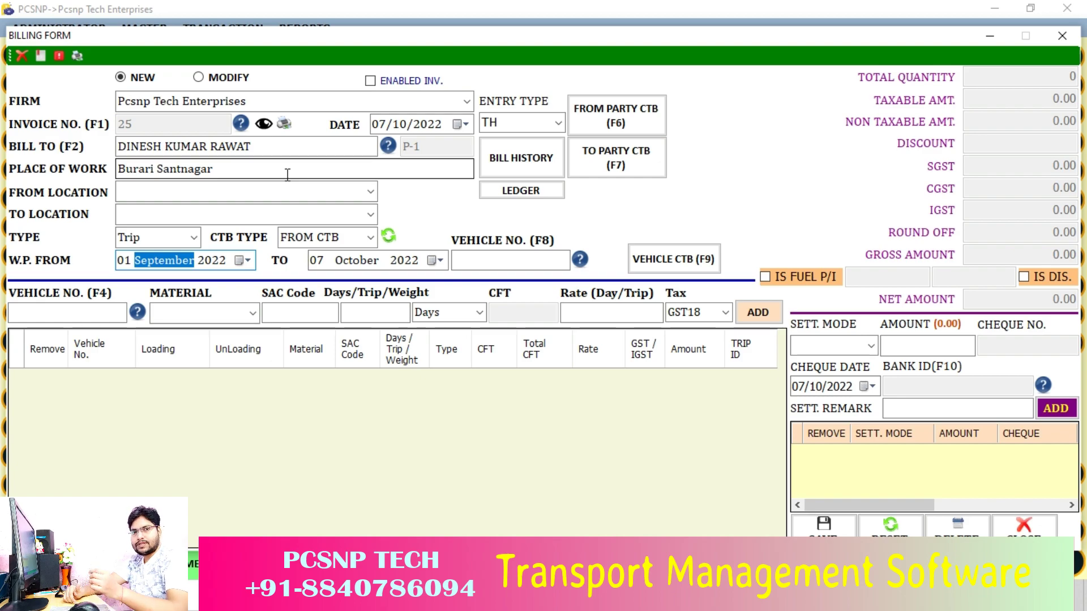
- Load the from-party trips for billing and set the tax code of both trip rows to GST18
click(619, 119)
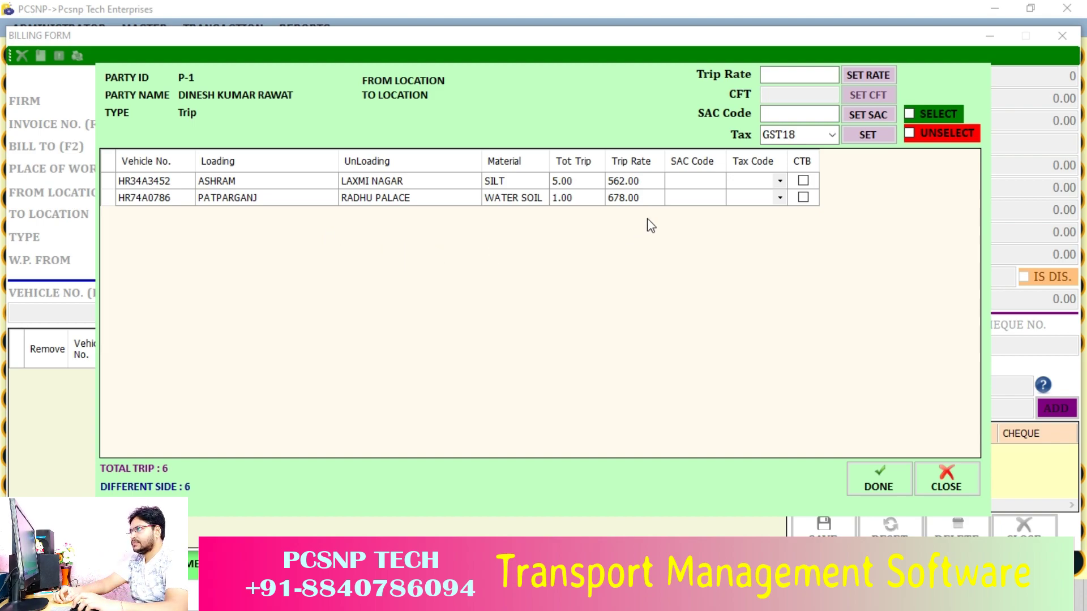
click(776, 181)
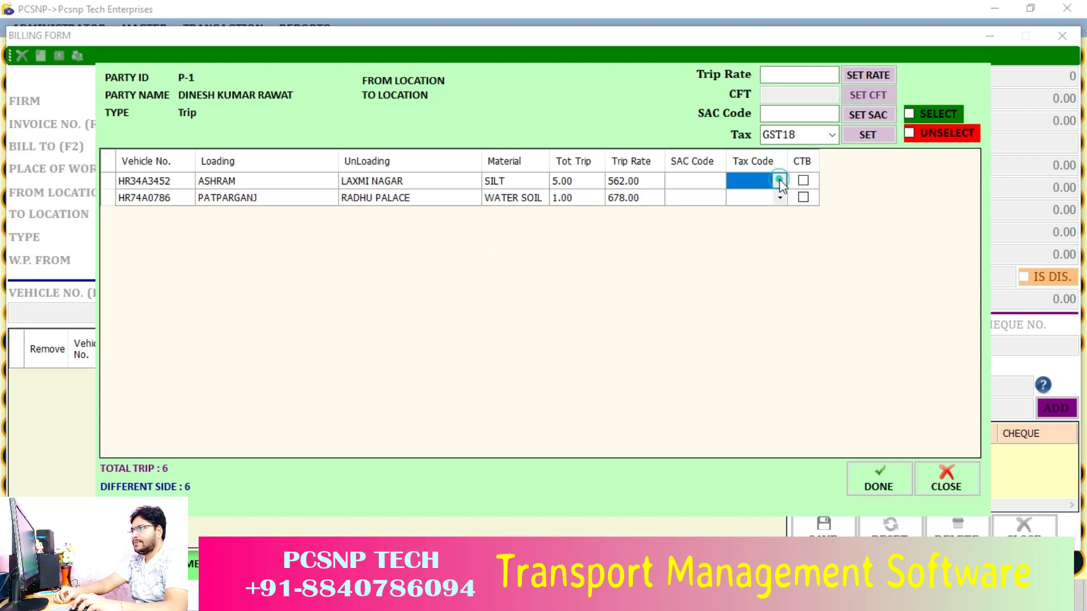
click(780, 181)
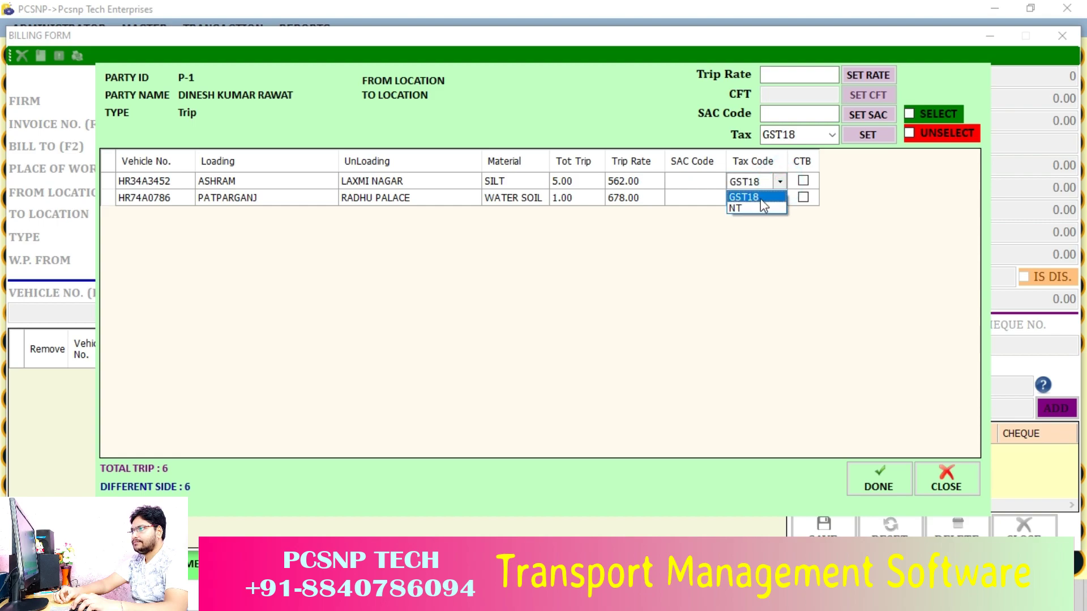
click(759, 198)
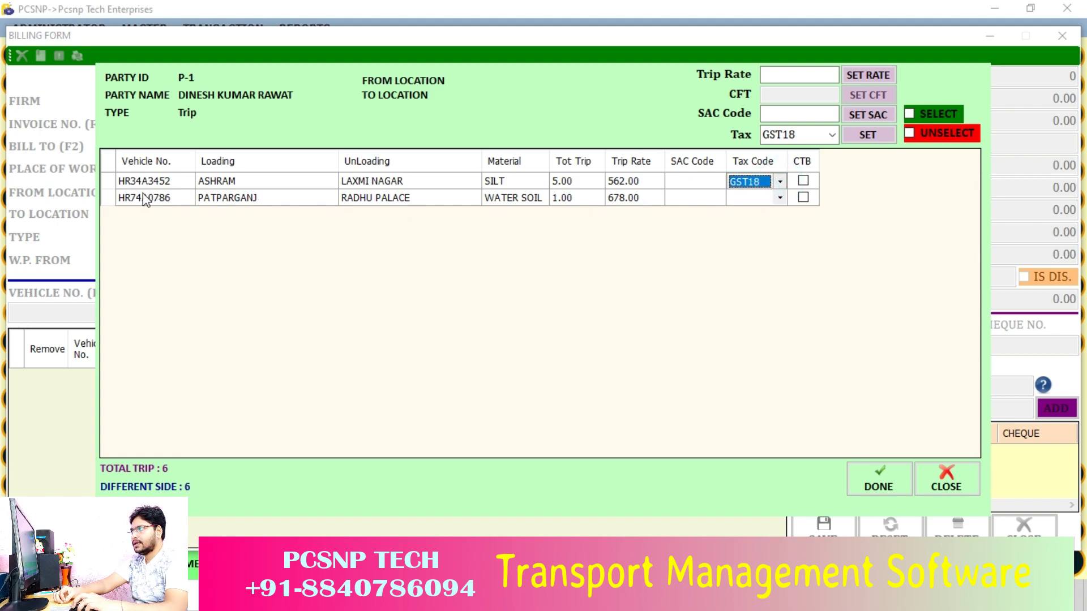
click(775, 199)
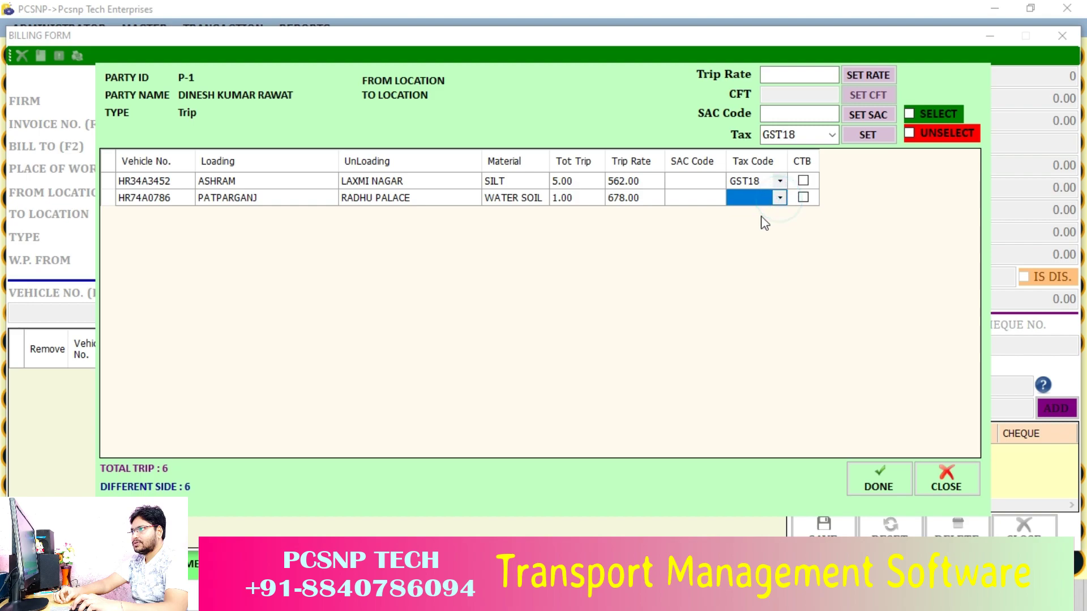
click(780, 200)
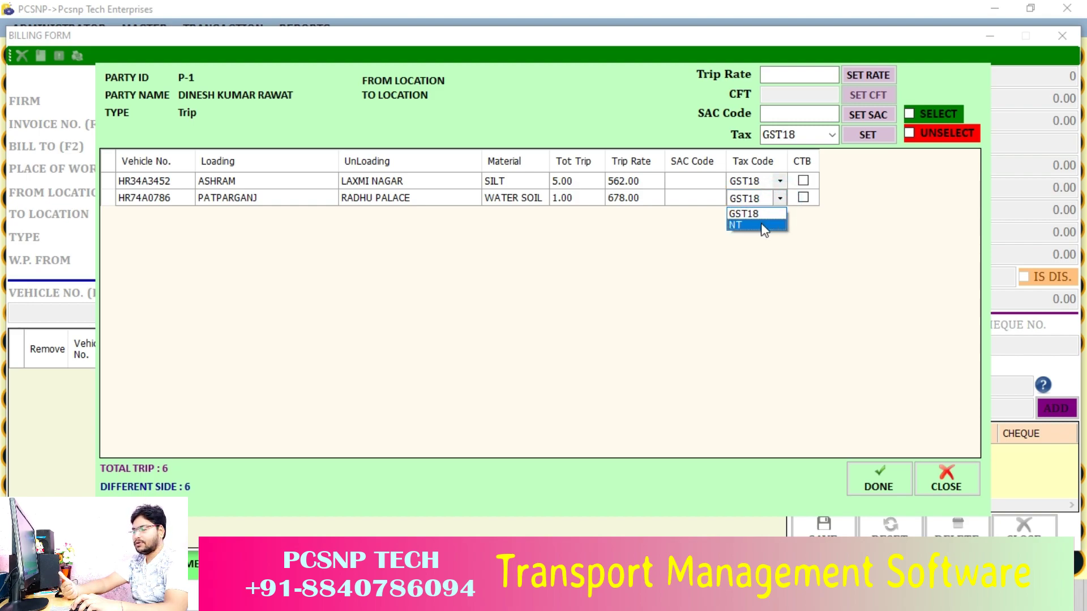
click(761, 224)
click(780, 199)
click(770, 213)
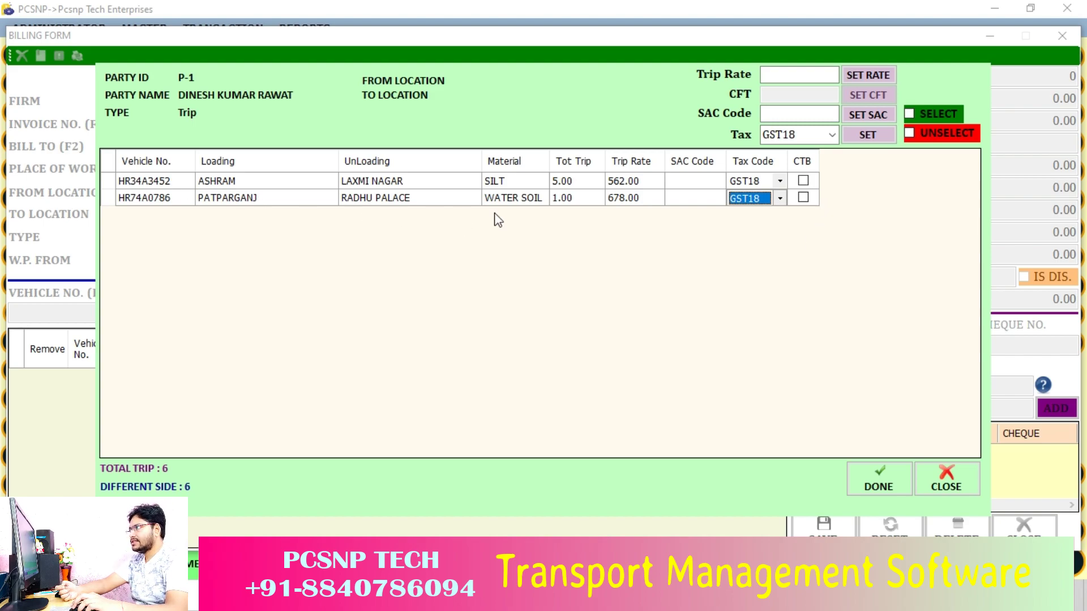
- Mark both trip rows for billing (CTB) and transfer them to the bill
click(803, 198)
click(803, 180)
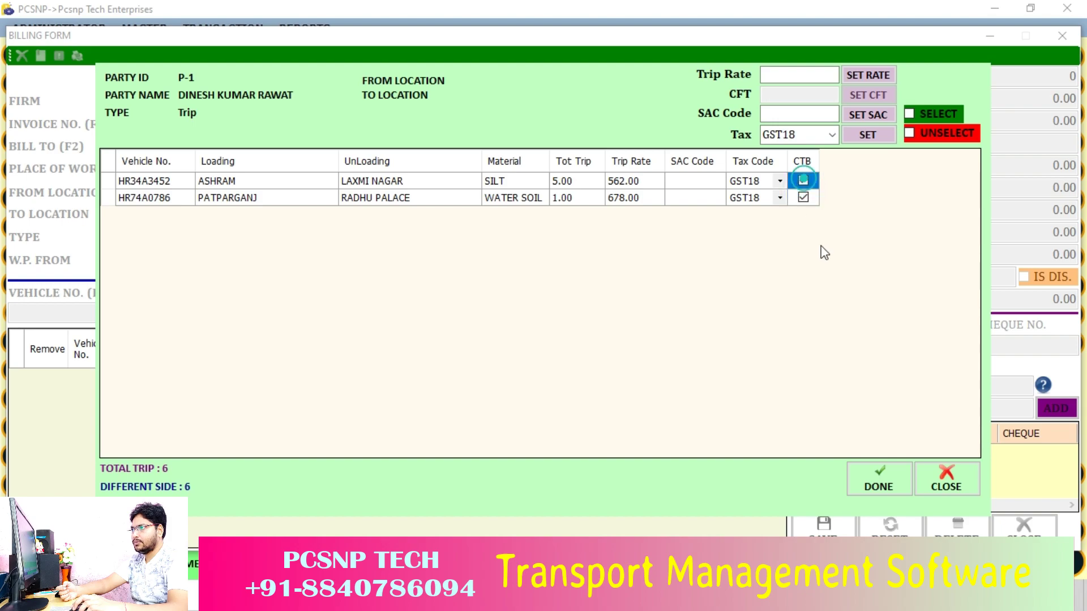
click(885, 471)
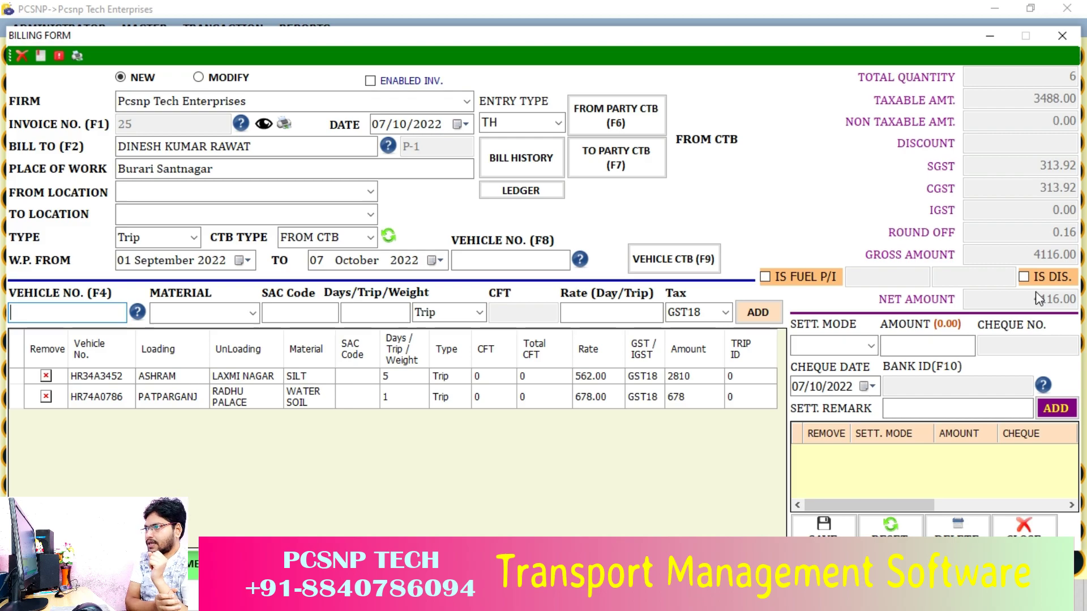
click(808, 283)
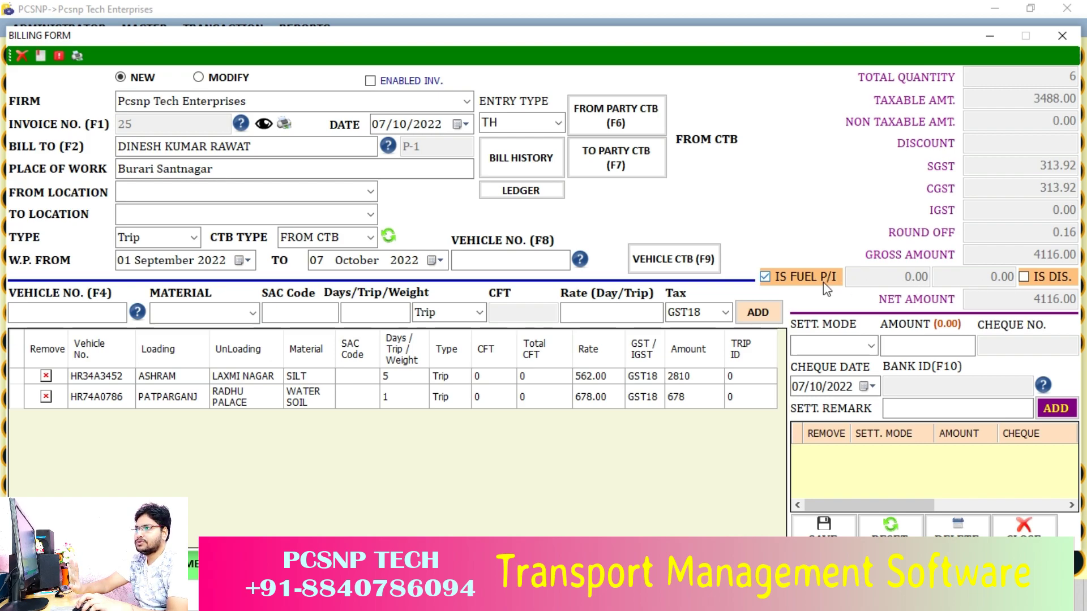
click(825, 280)
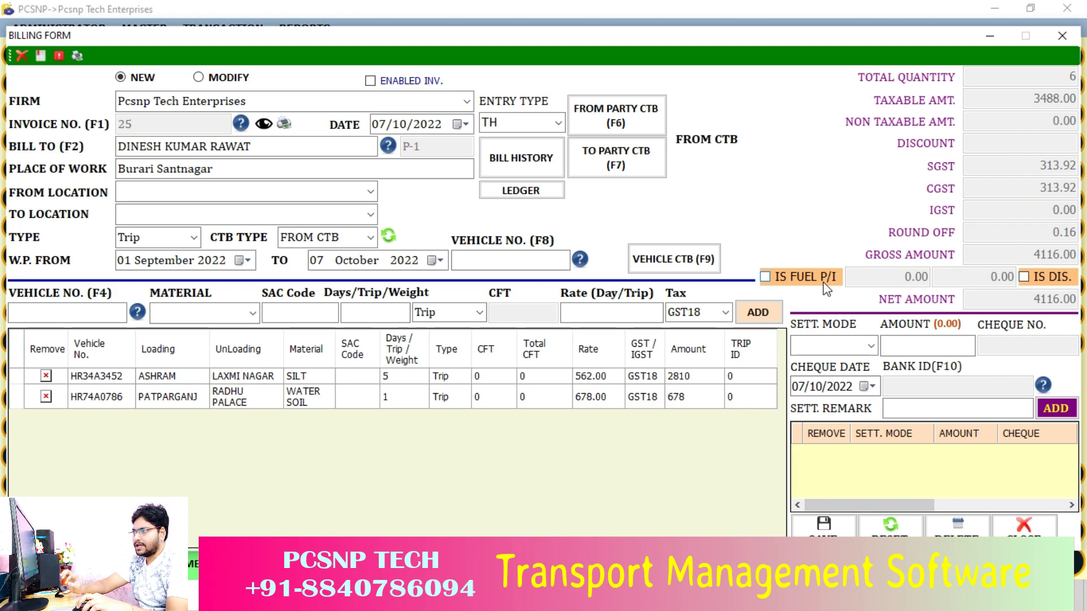
click(871, 347)
click(871, 346)
click(871, 346)
click(871, 346)
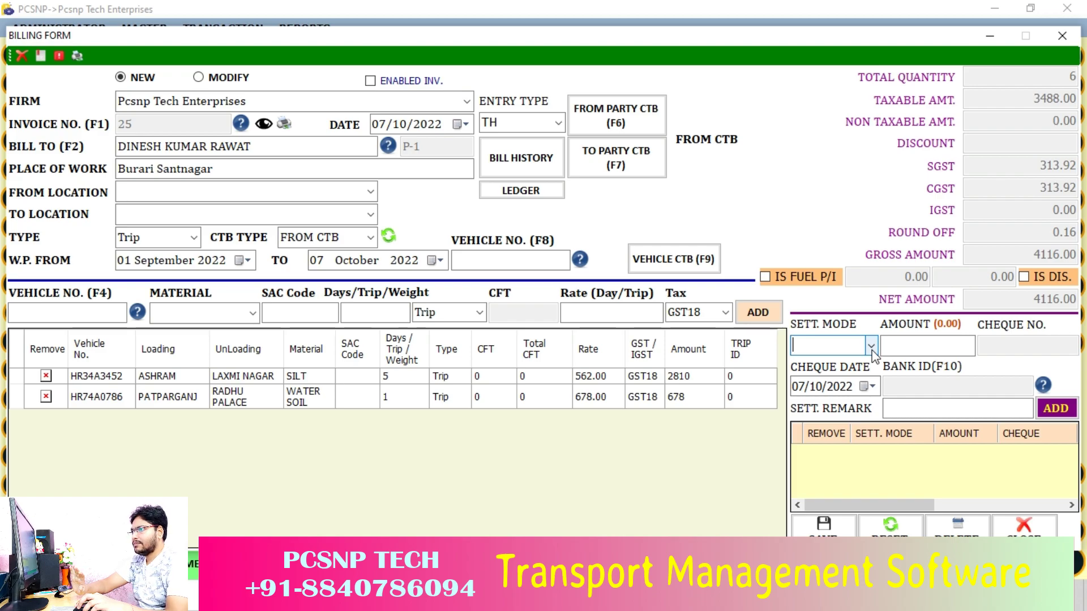
- Save the bill without printing it
click(825, 523)
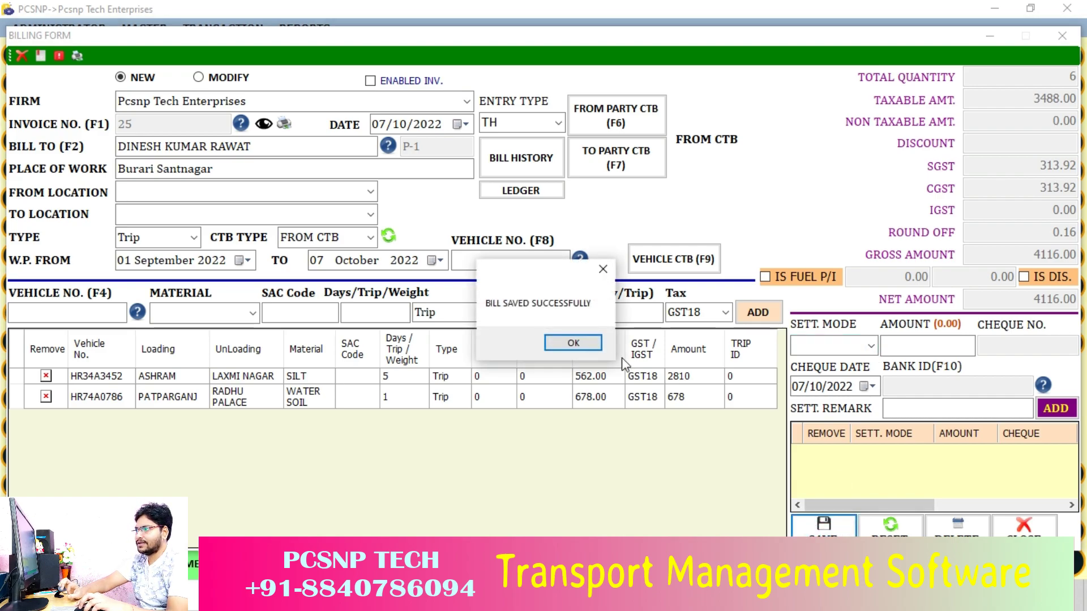
click(560, 343)
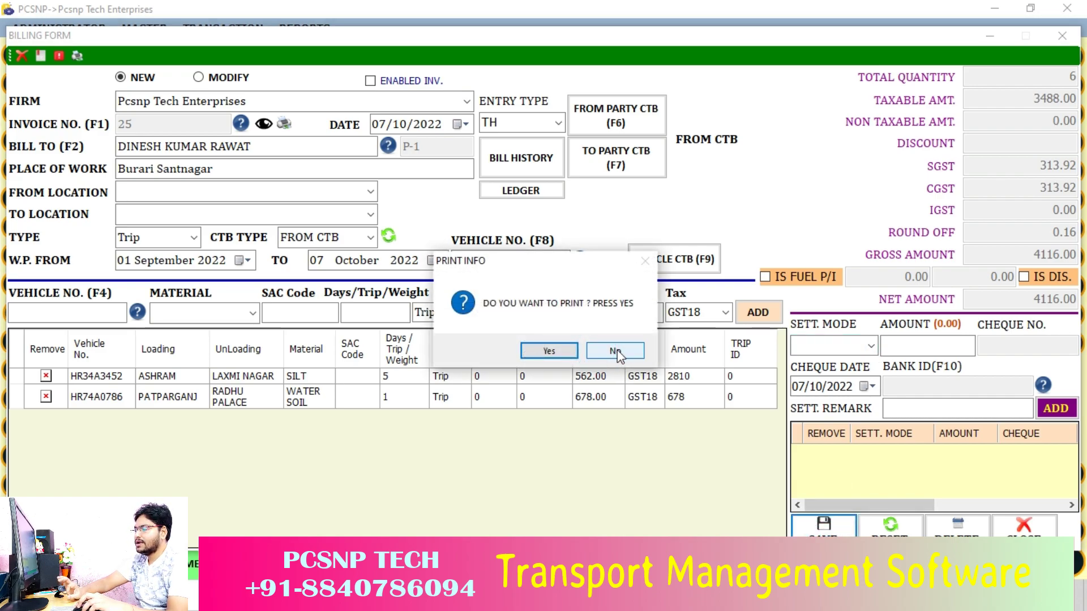
click(616, 351)
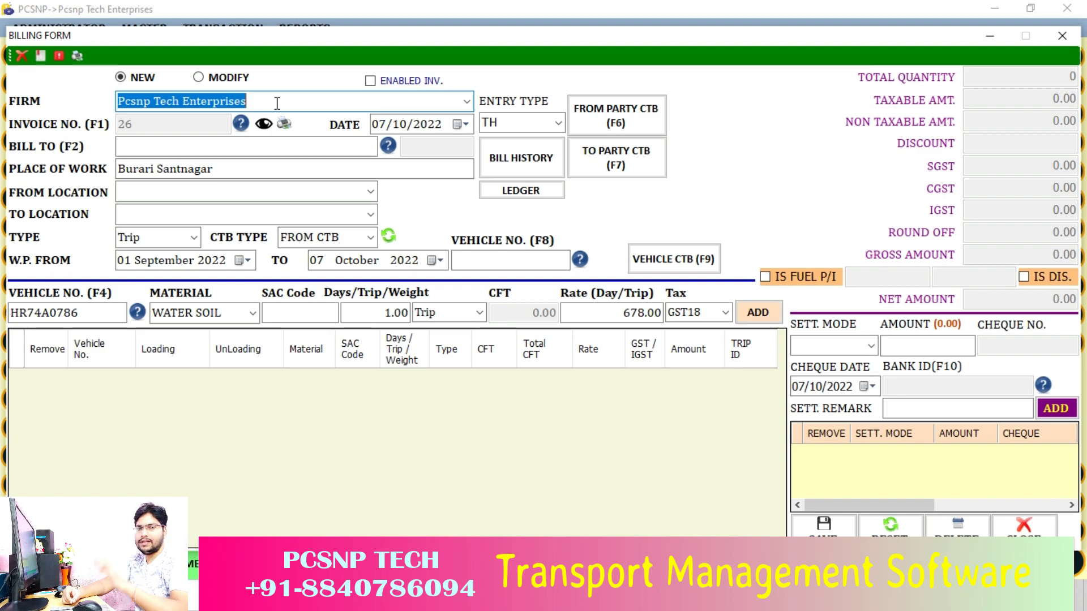
- Load the saved Trip bill dated 07/10/2022 in modify mode and view its retail invoice print preview
click(226, 78)
click(240, 123)
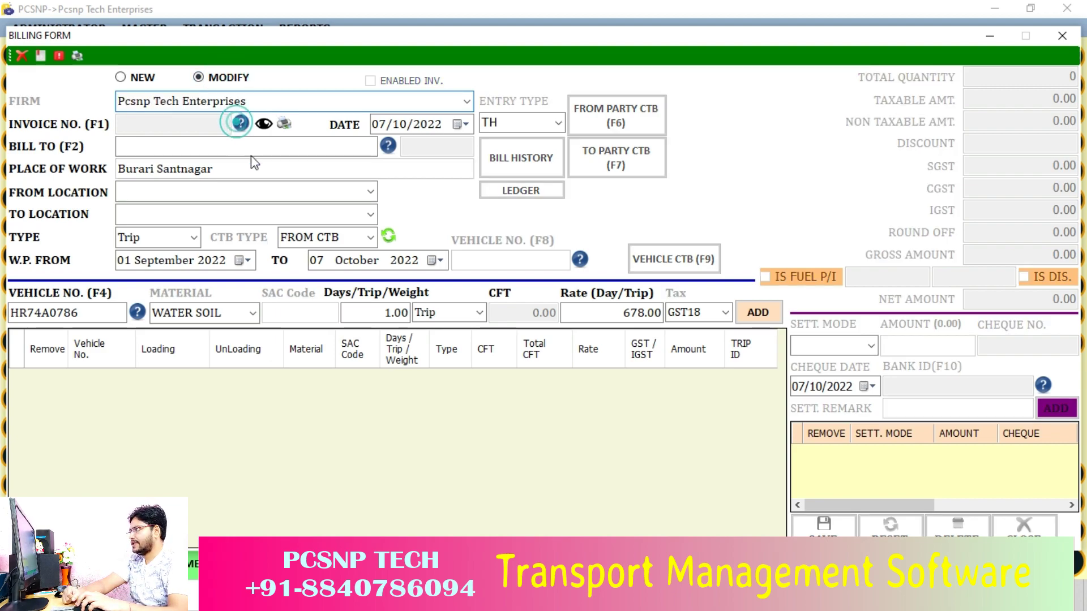
double_click(714, 374)
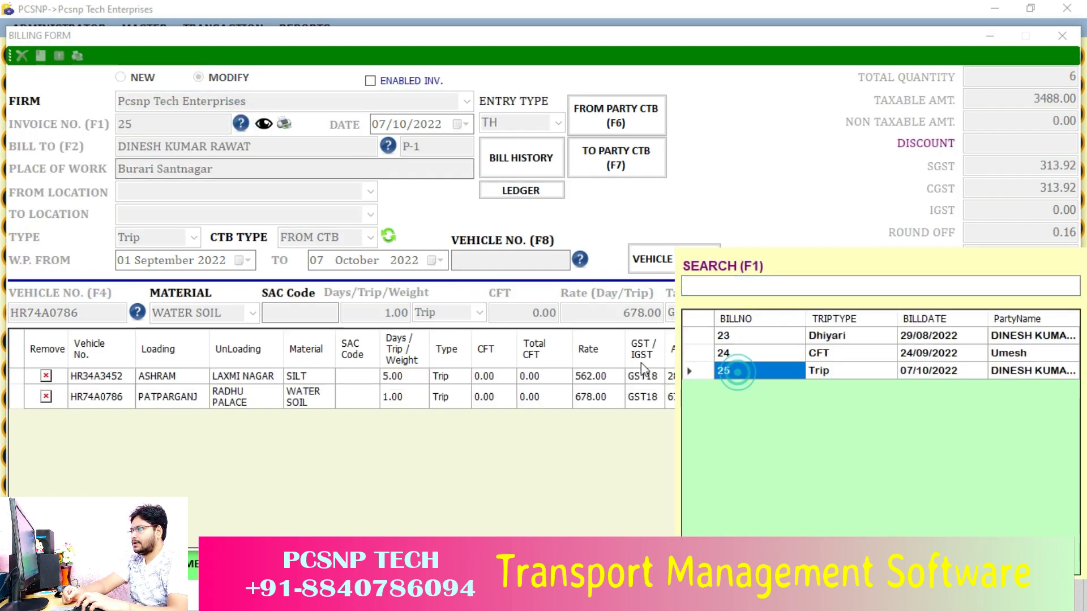
click(262, 124)
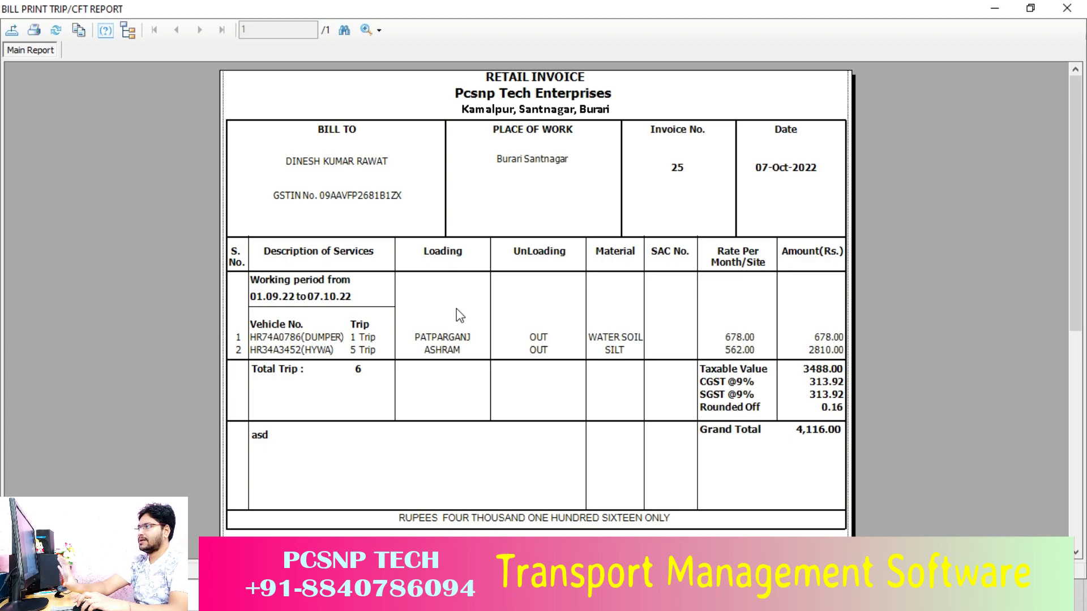
click(529, 88)
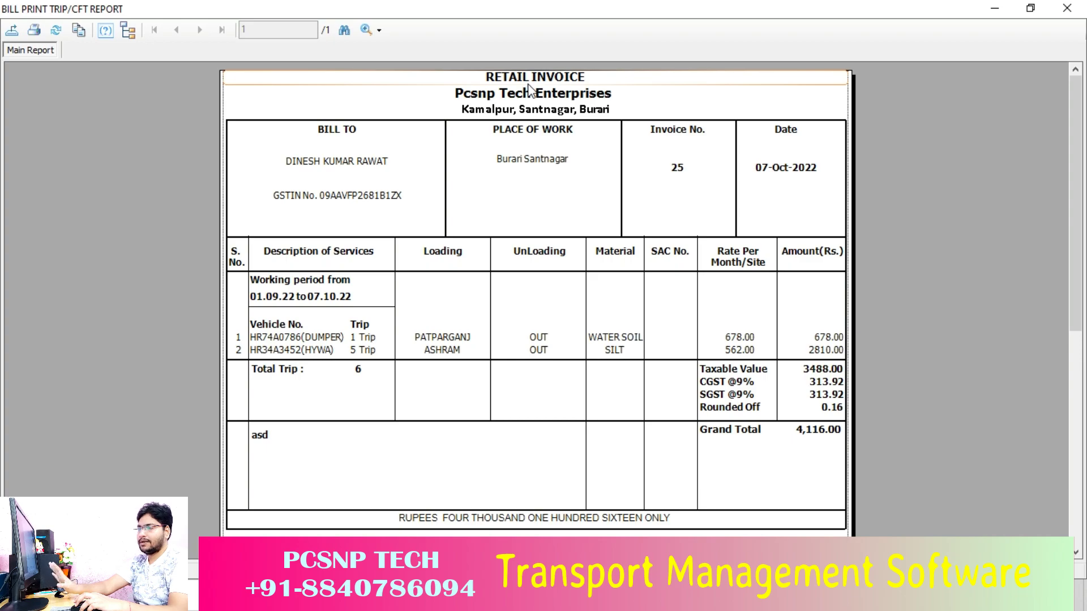
click(528, 91)
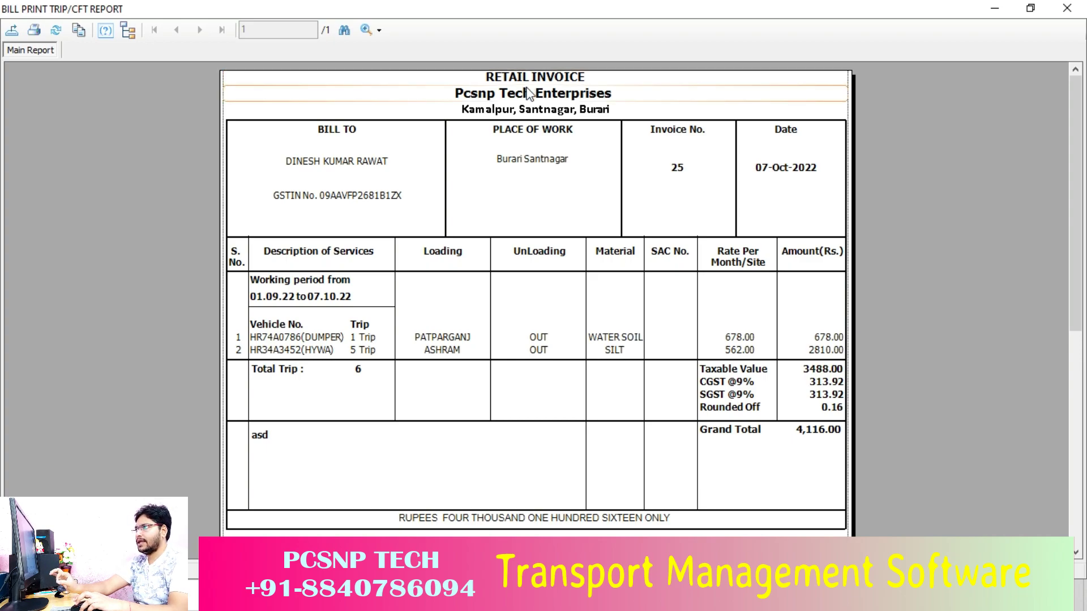
- Review the retail invoice preview from the company header, billing party, place of work and date down to the amount in words and signatory footer
click(515, 108)
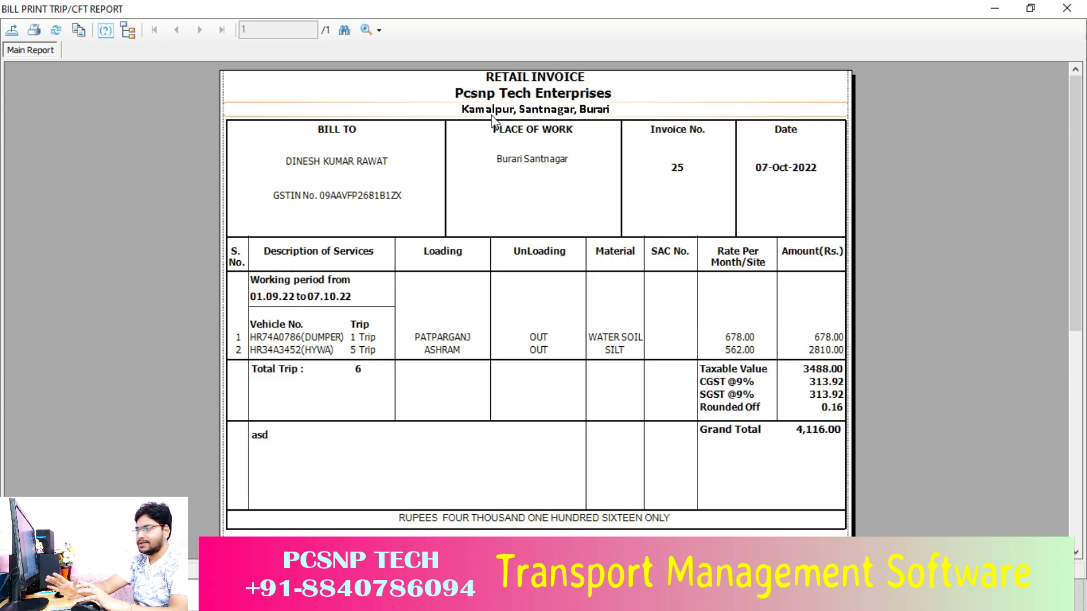
click(324, 177)
click(529, 161)
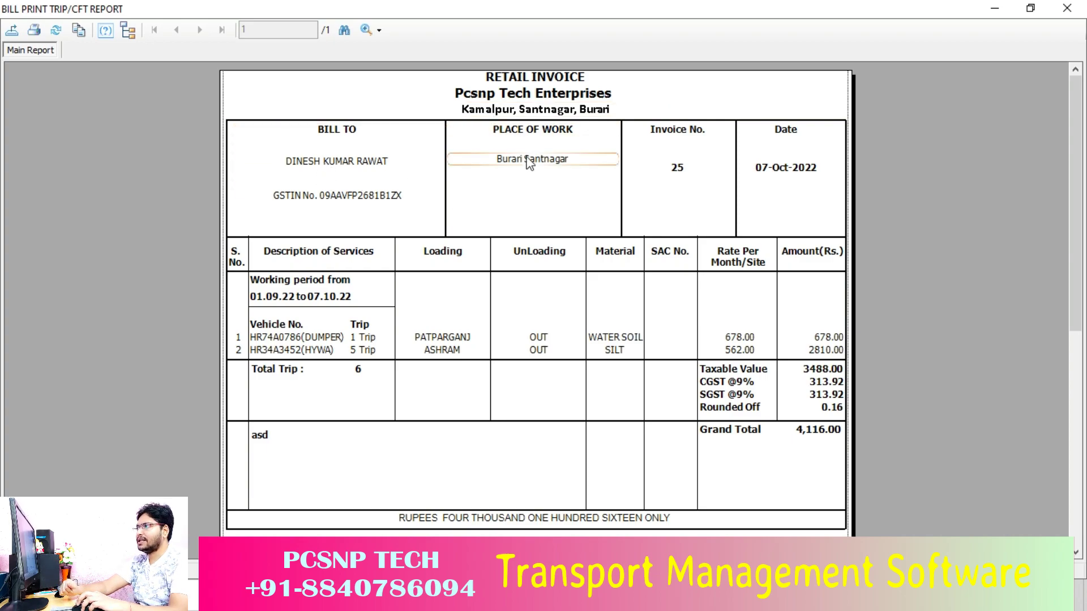
click(780, 168)
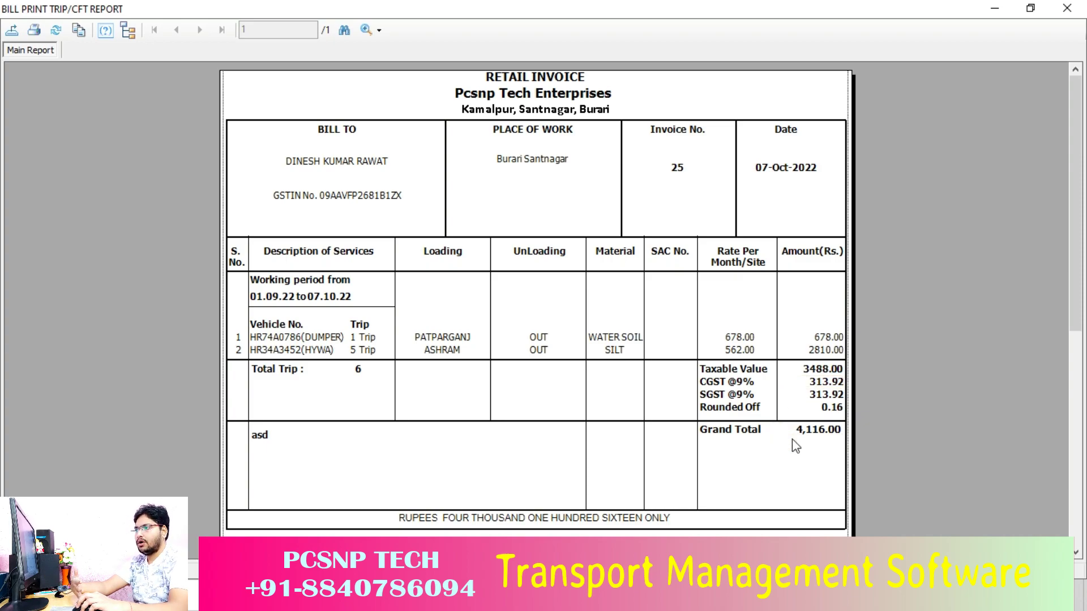
scroll(794, 445, down, 3)
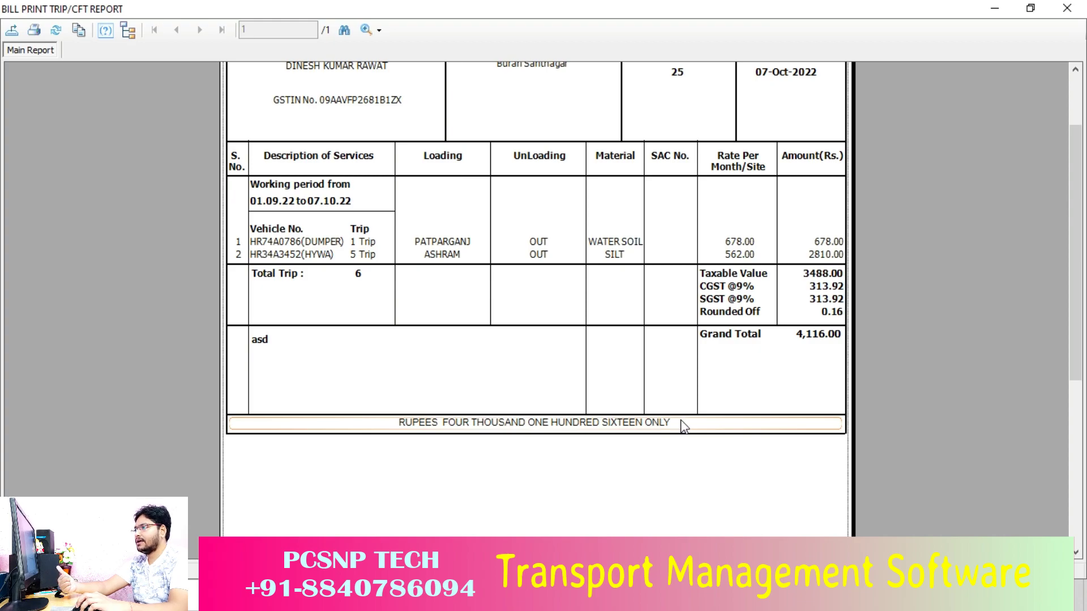
scroll(553, 475, down, 10)
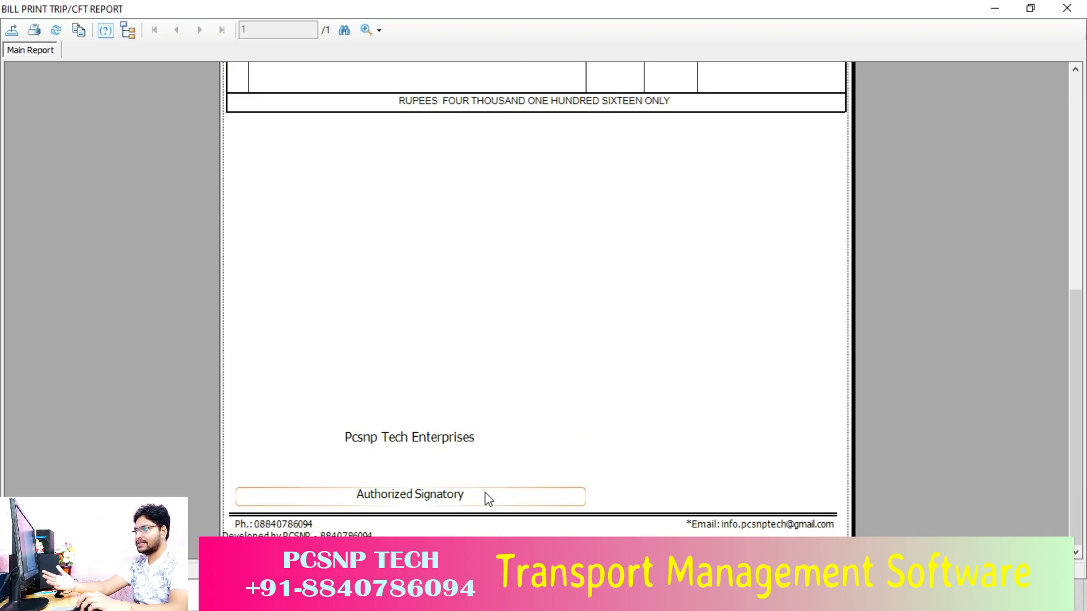
scroll(570, 442, up, 12)
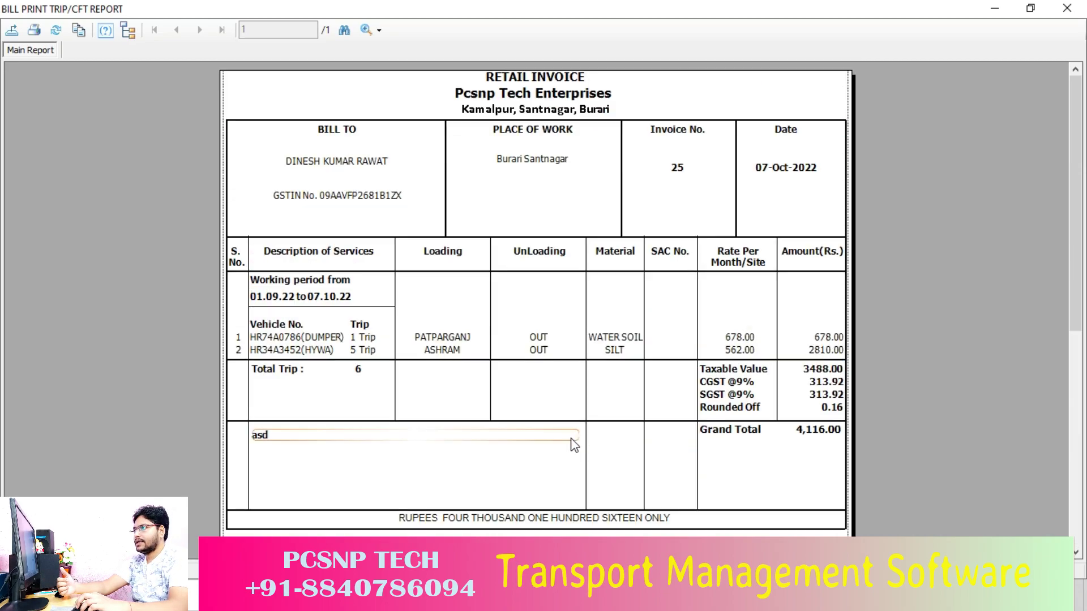